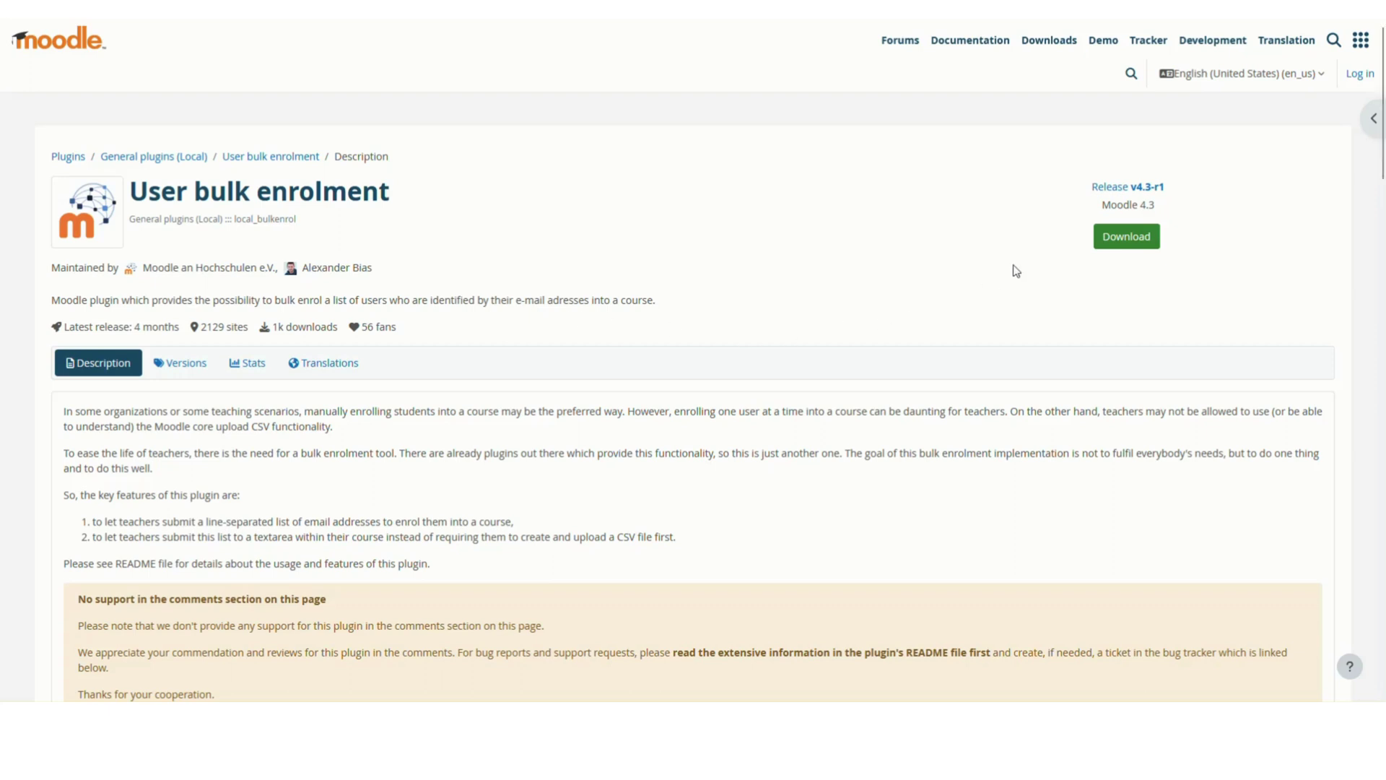
# Step: Download the User bulk enrolment plugin ZIP and go to the LMSDaily Site administration
pyautogui.click(1123, 243)
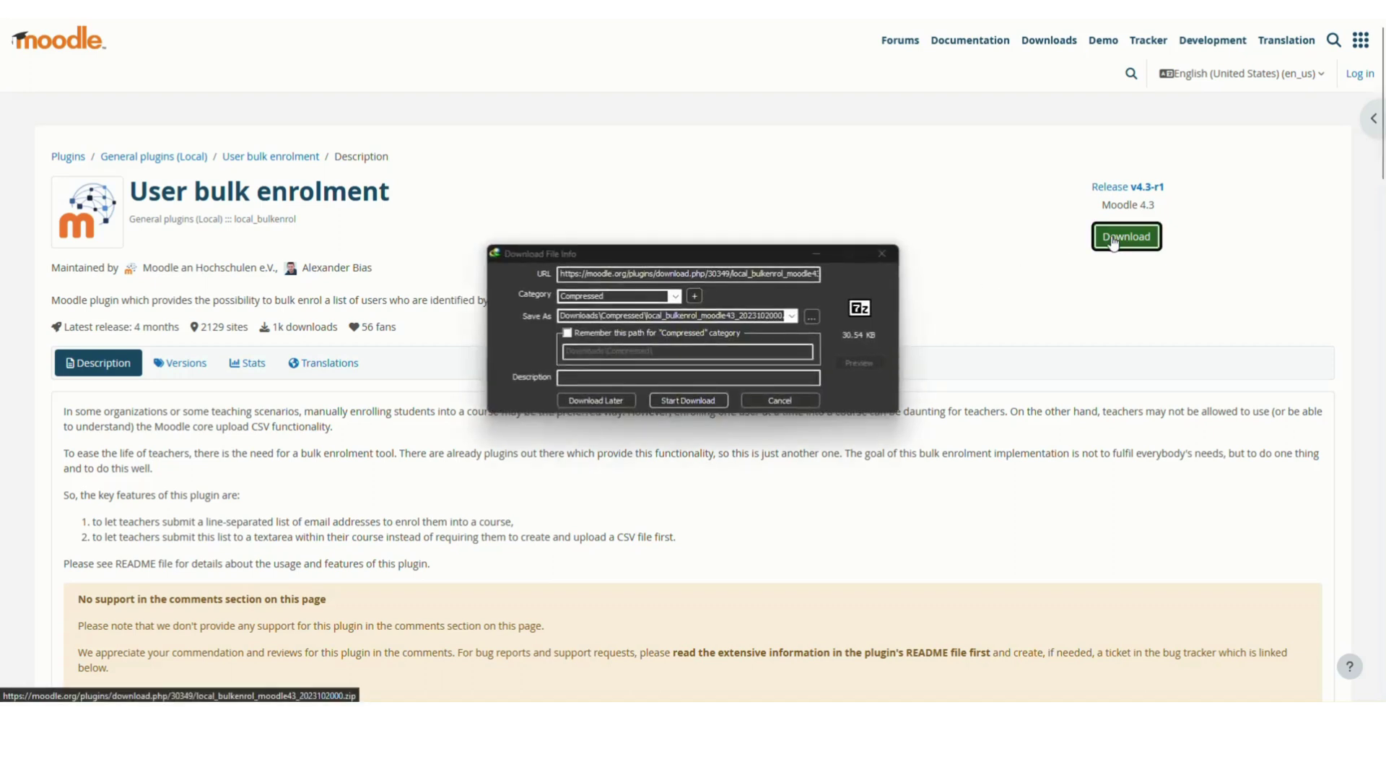
pyautogui.click(696, 397)
pyautogui.click(718, 381)
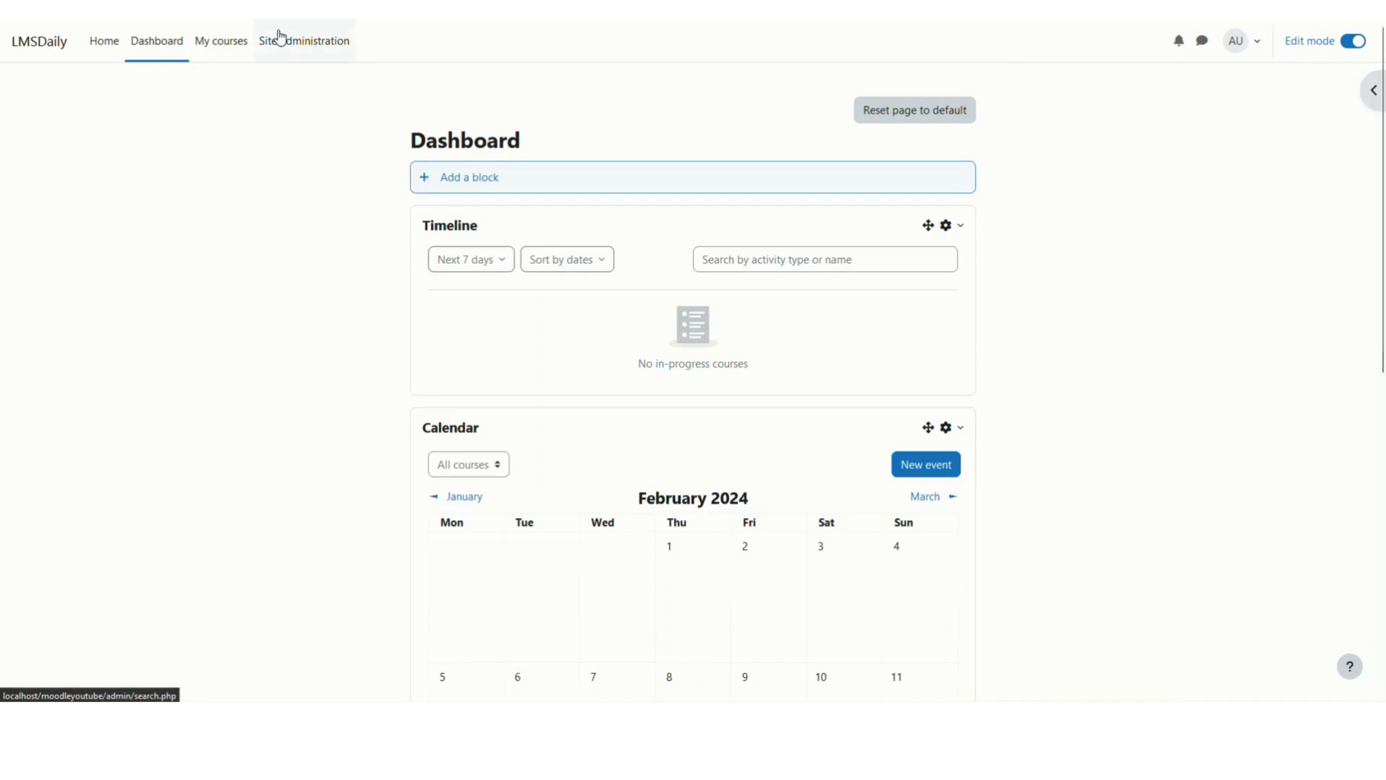
pyautogui.click(280, 37)
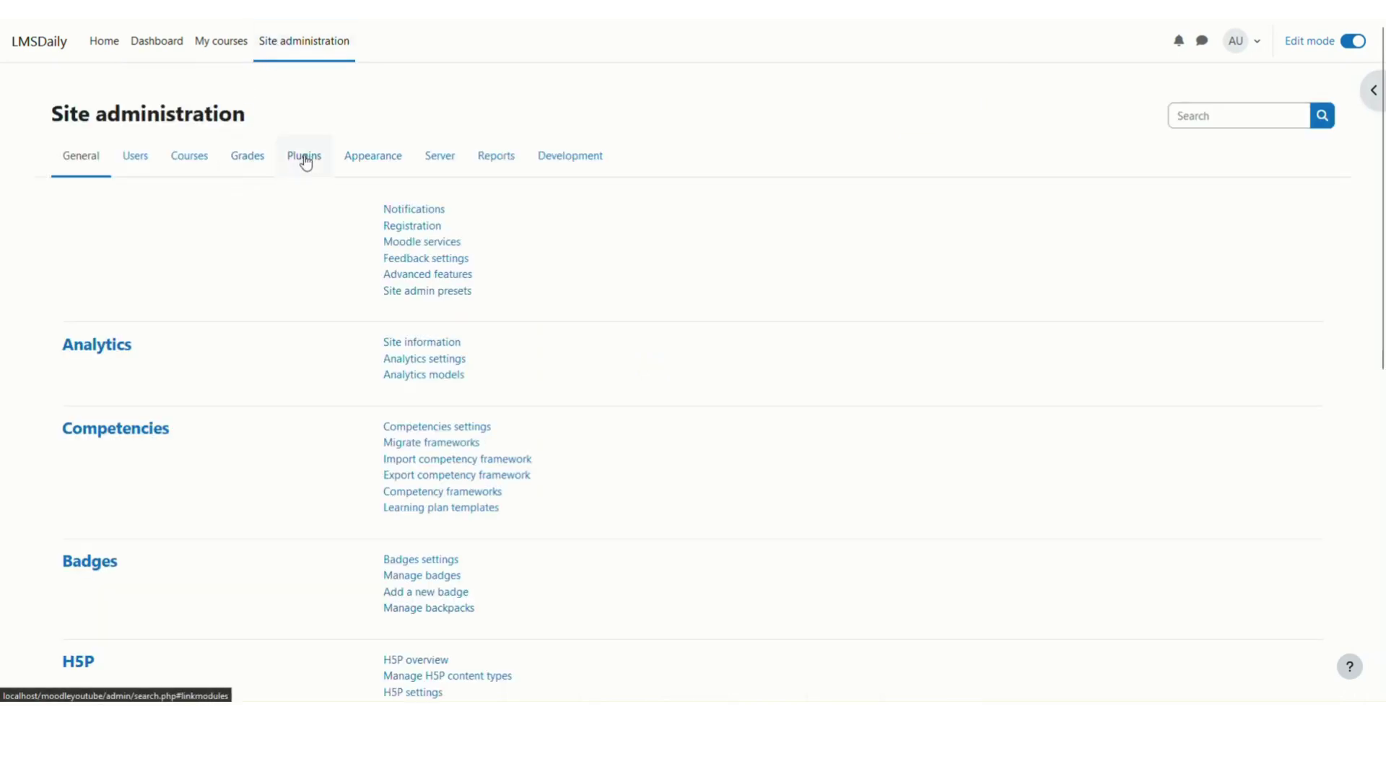
# Step: Upload the local_bulkenrol ZIP in Plugins > Install plugins and continue past the successful validation
pyautogui.click(306, 161)
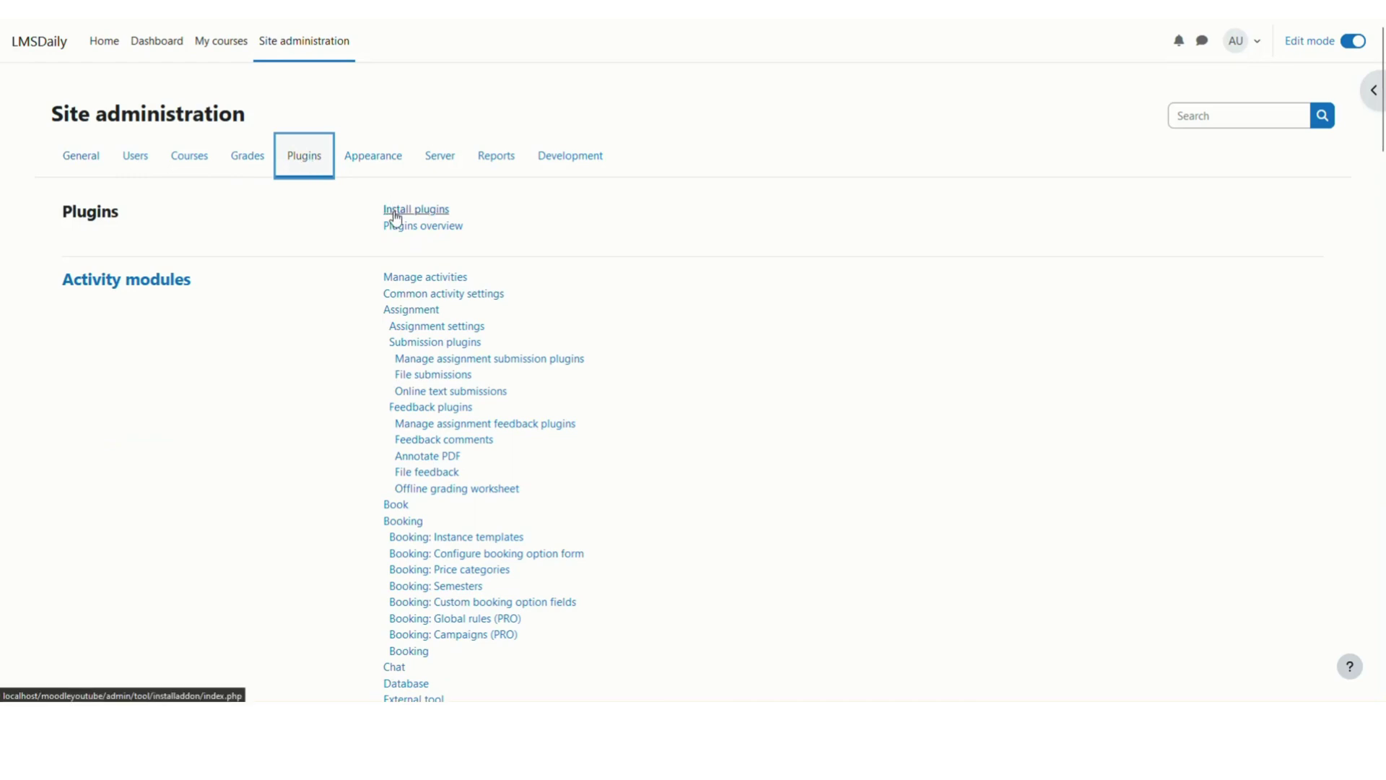
pyautogui.click(396, 211)
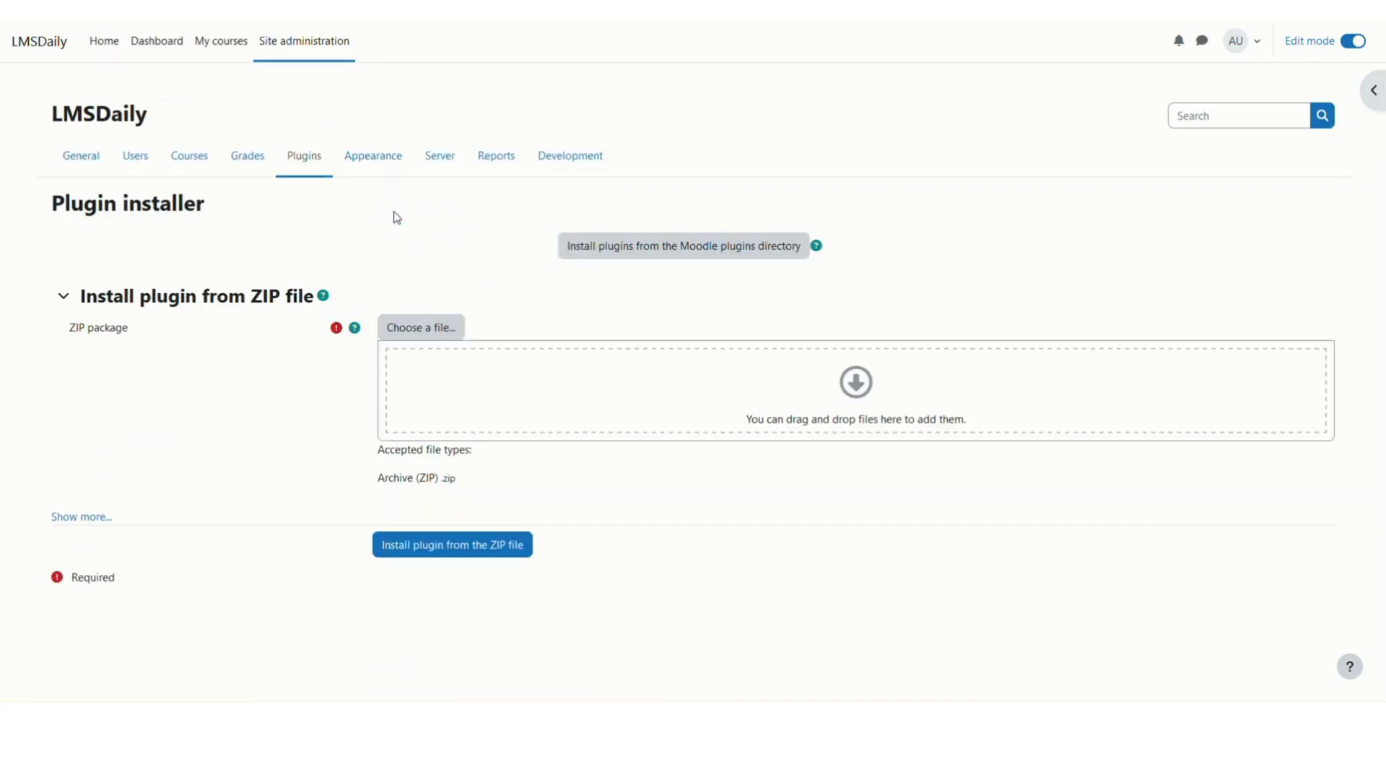
pyautogui.hotkey('alt', 'Tab')
pyautogui.moveTo(340, 102); pyautogui.dragTo(534, 376)
pyautogui.hotkey('alt', 'Tab')
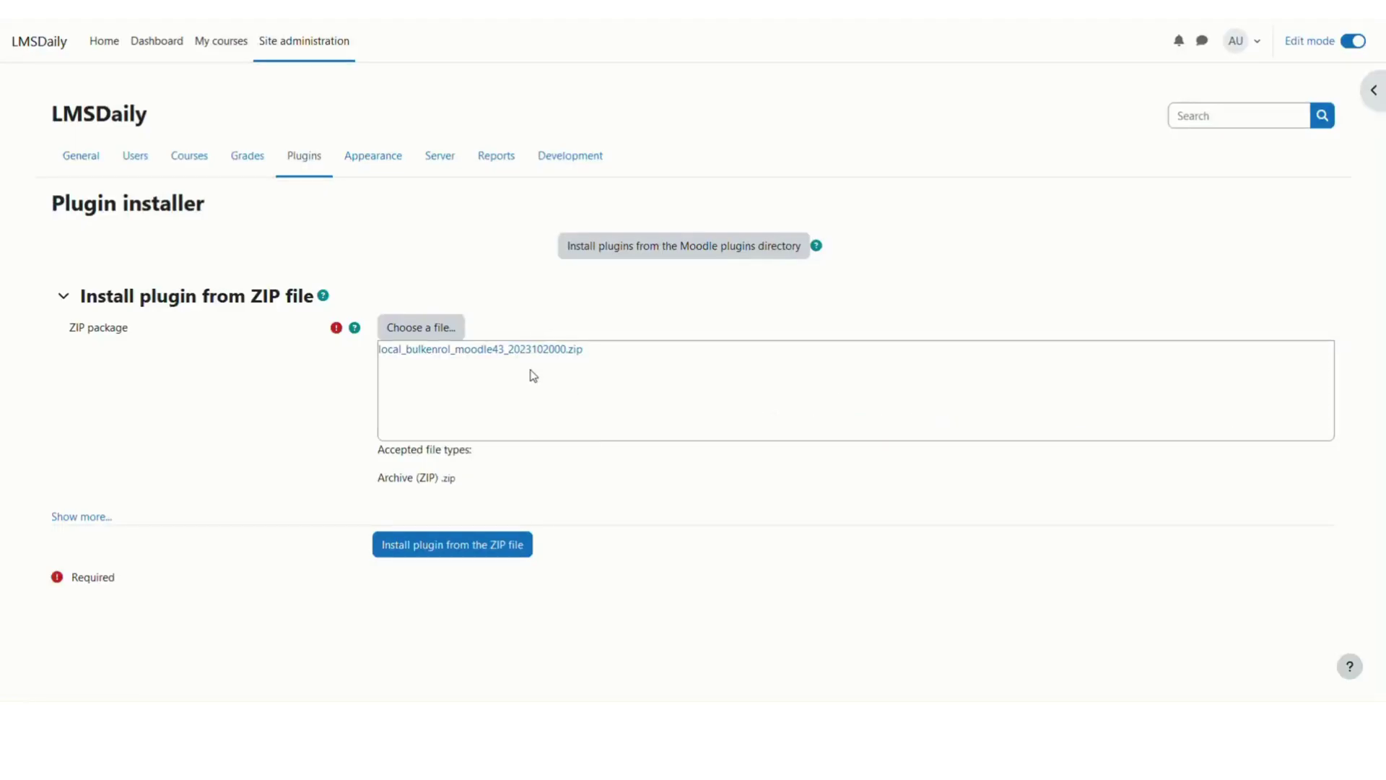
pyautogui.click(520, 556)
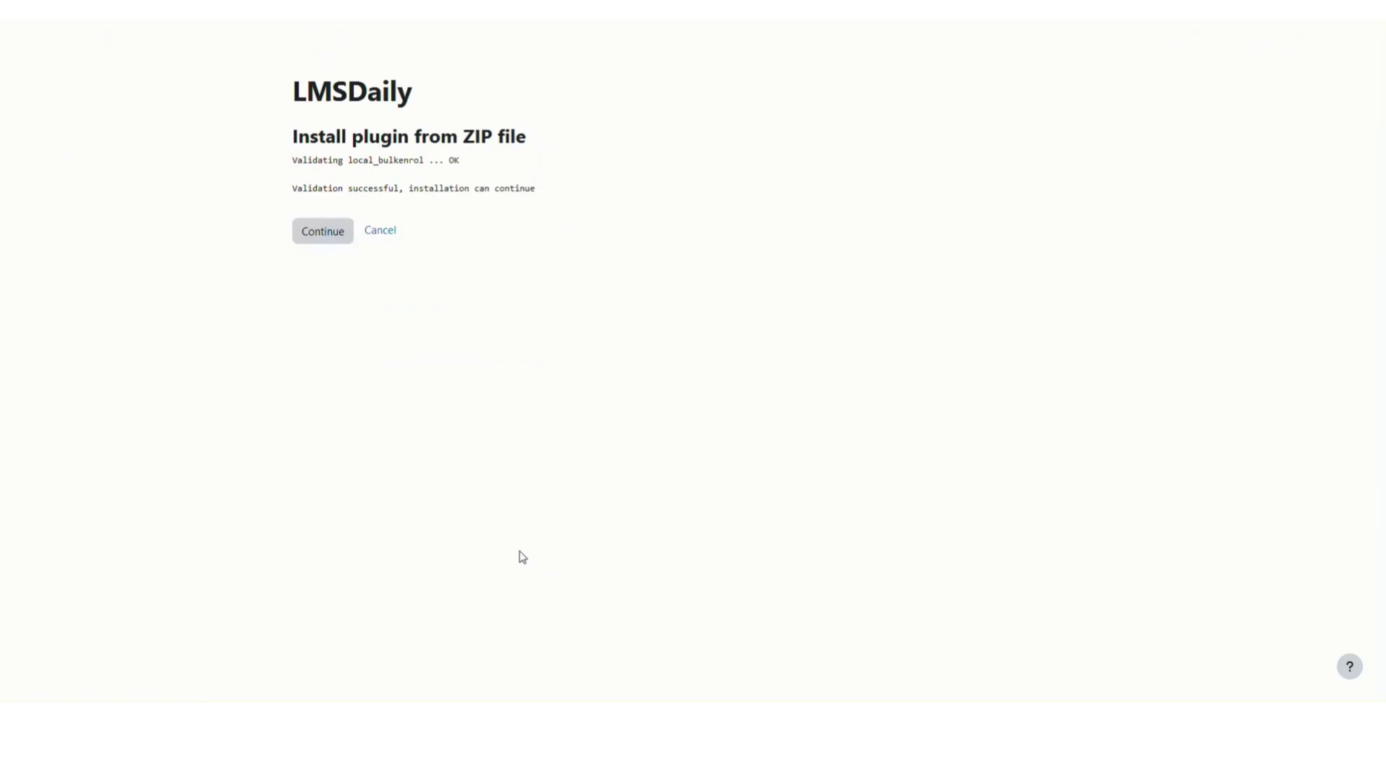
pyautogui.click(327, 244)
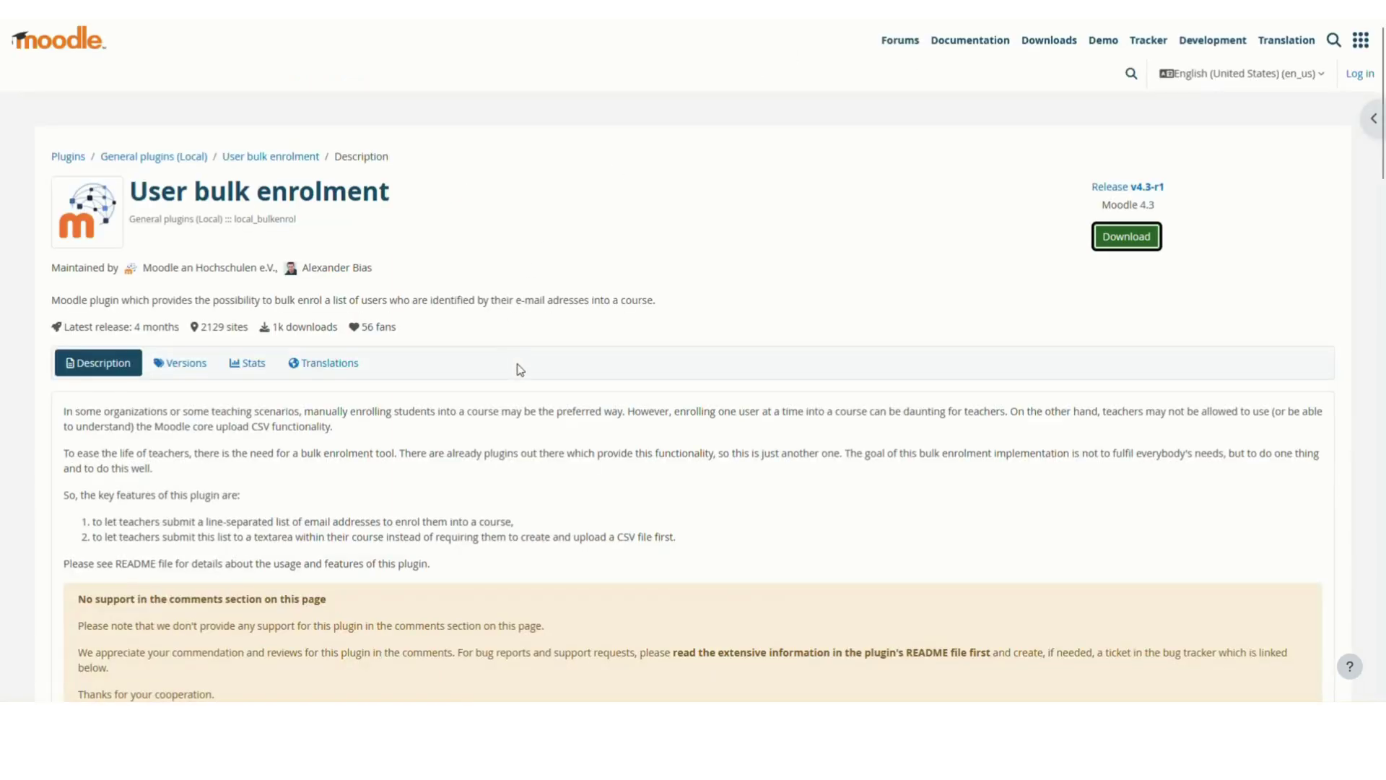
pyautogui.scroll(-1, 556, 426)
pyautogui.scroll(-2, 556, 426)
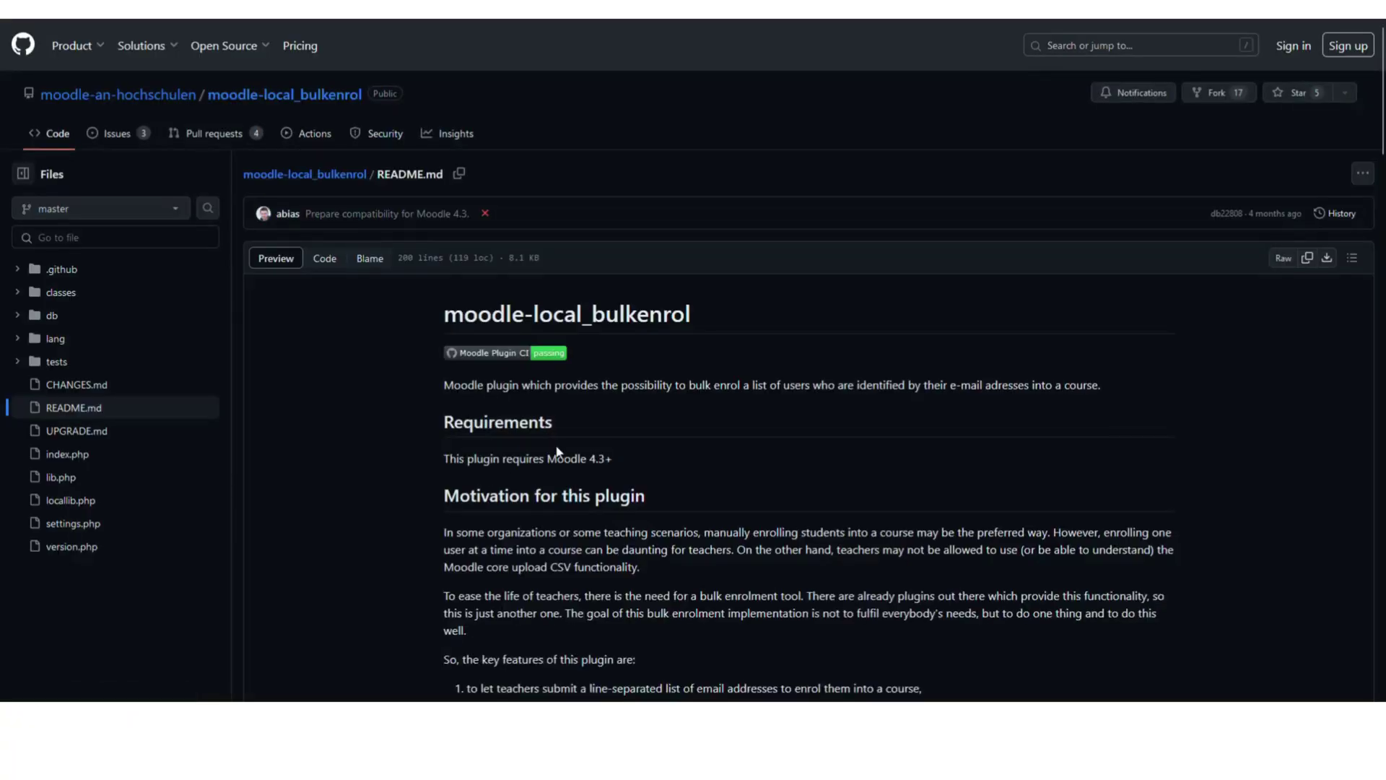
pyautogui.scroll(-2, 556, 446)
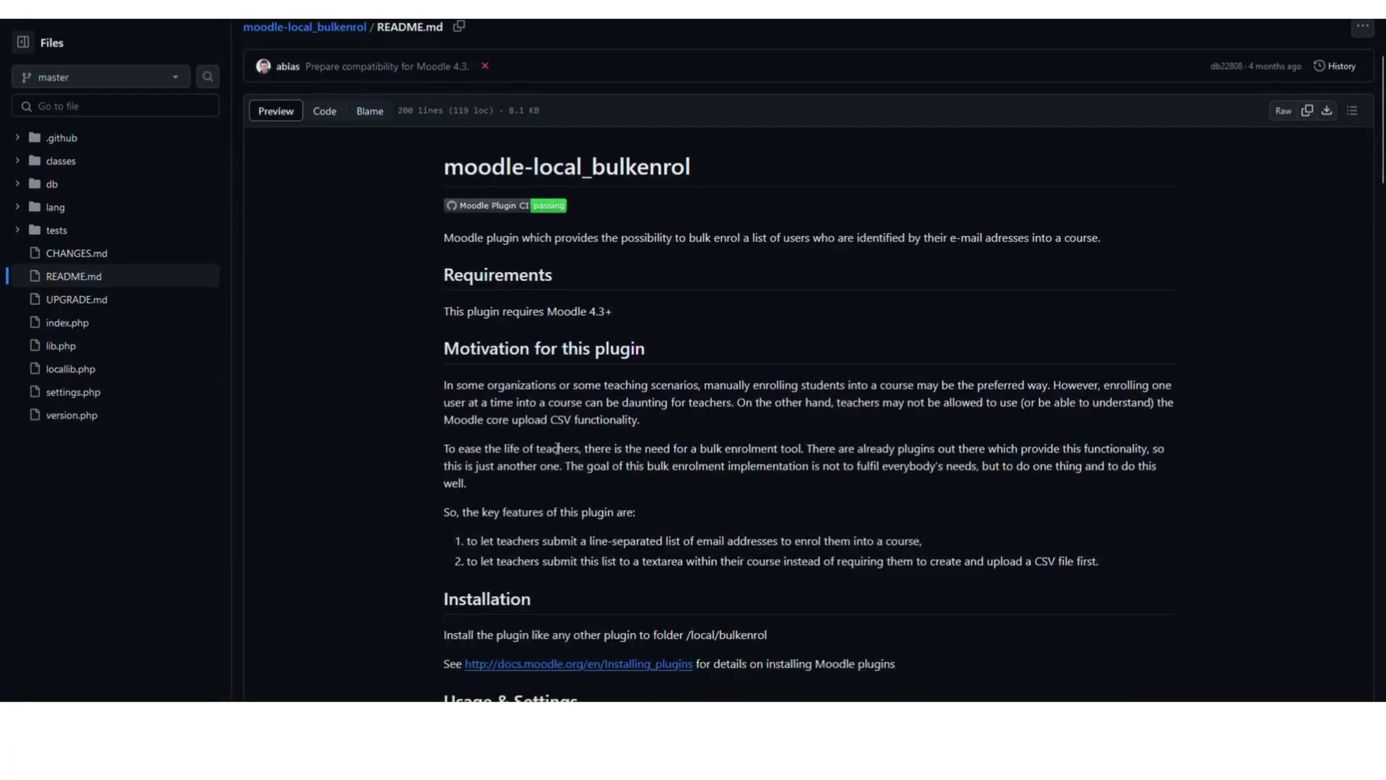
pyautogui.scroll(-3, 557, 448)
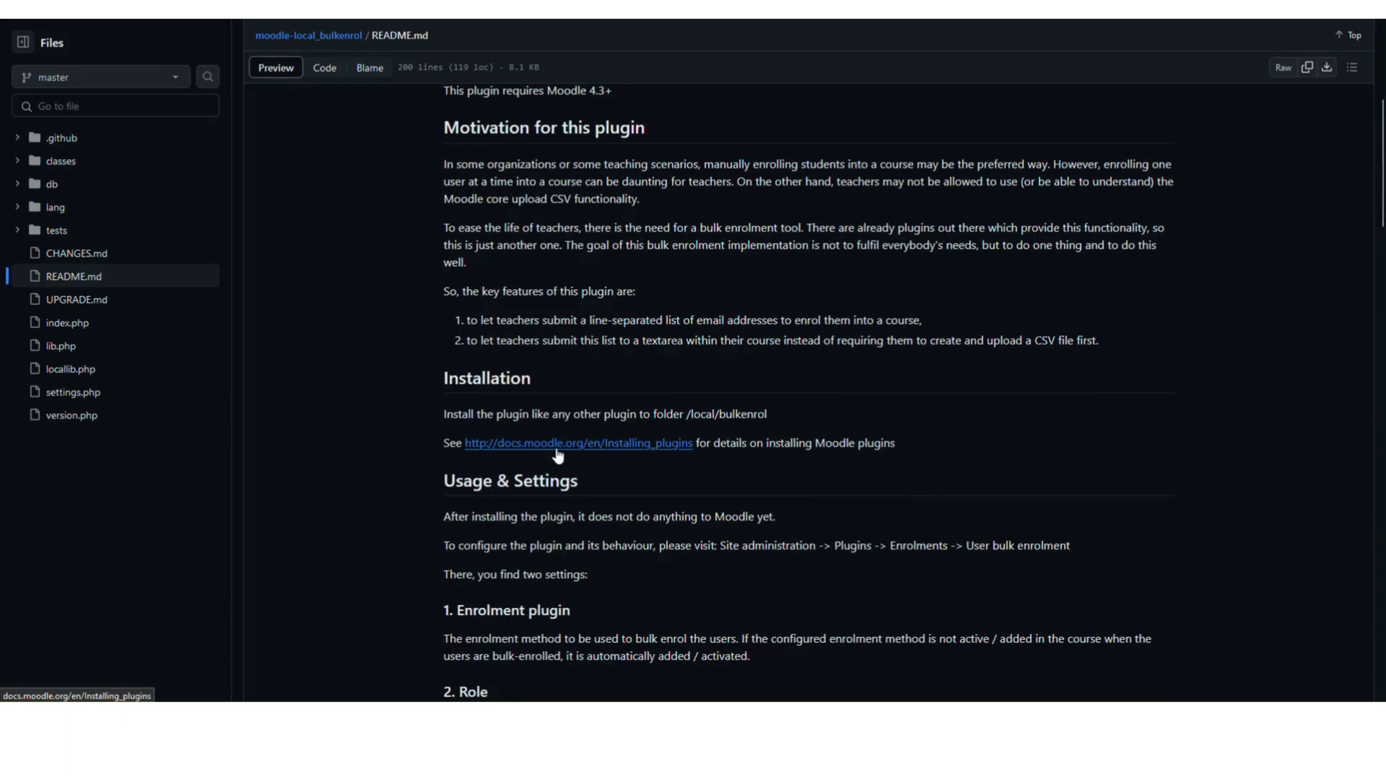
pyautogui.scroll(-2, 557, 454)
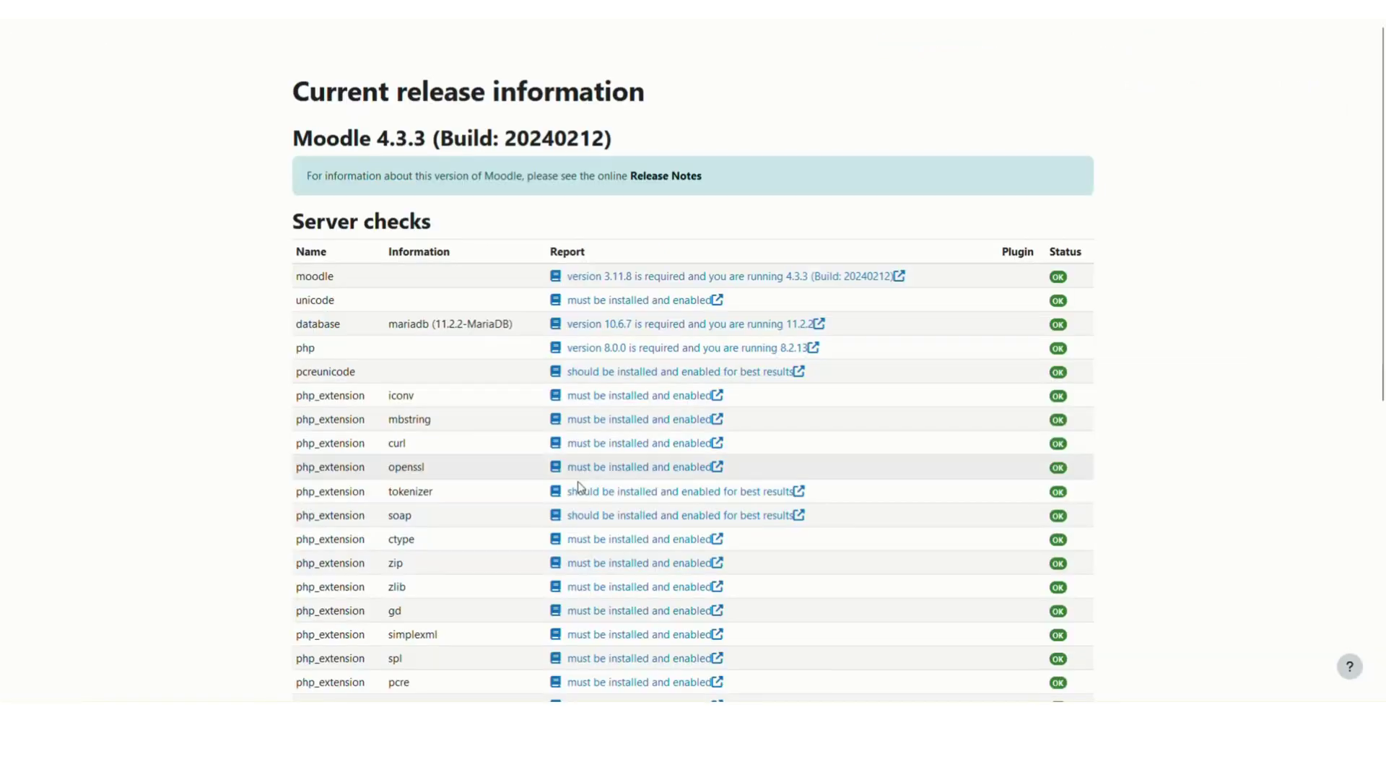
pyautogui.scroll(-7, 621, 476)
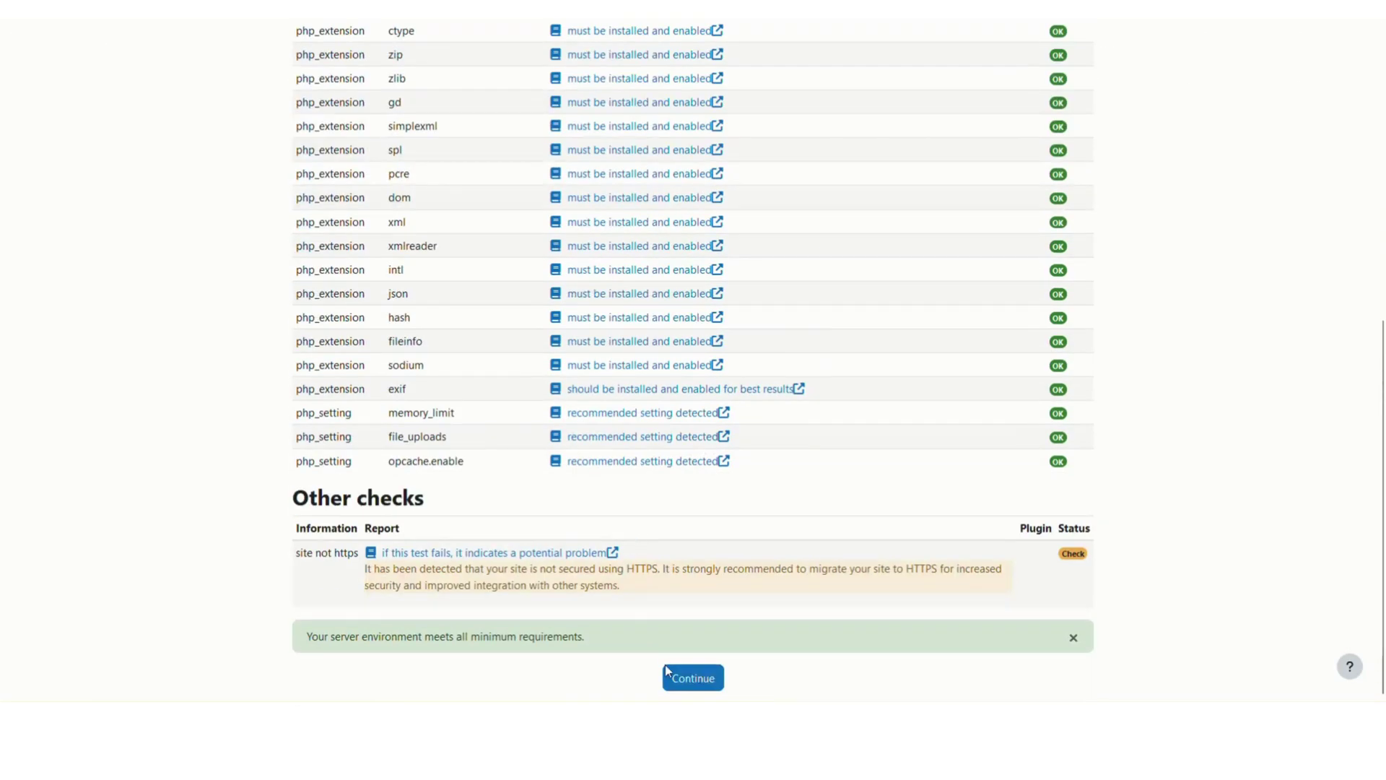
pyautogui.click(691, 682)
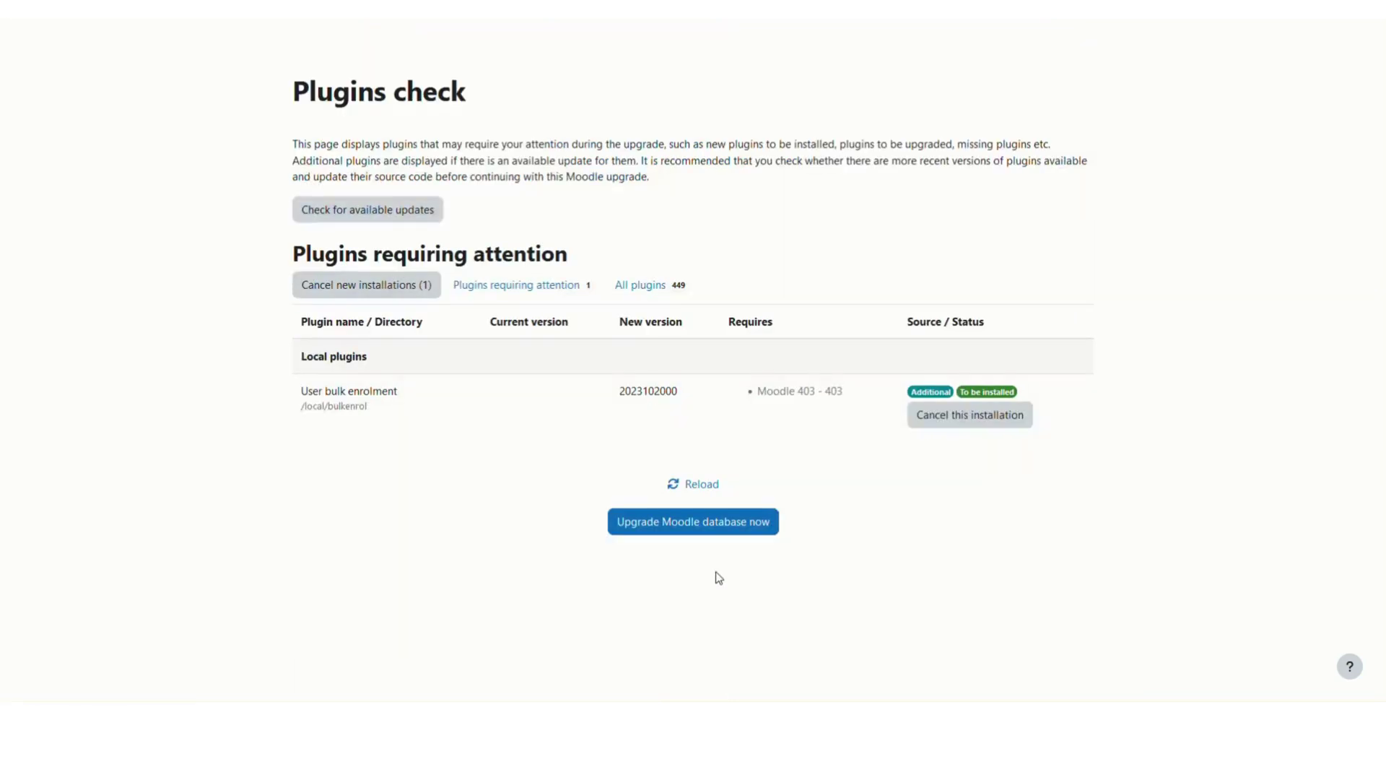
# Step: Upgrade the Moodle database to install local_bulkenrol and continue to its new settings
pyautogui.click(708, 531)
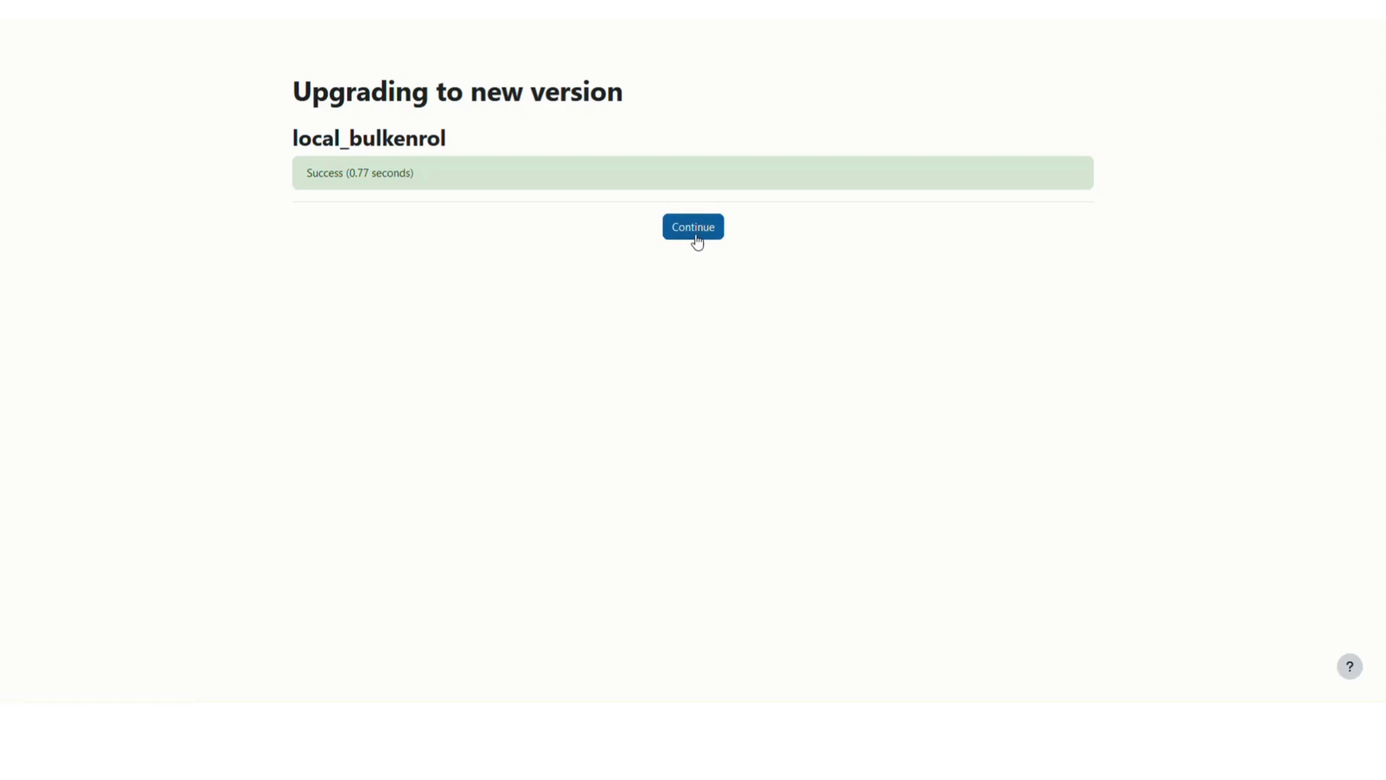
pyautogui.click(696, 239)
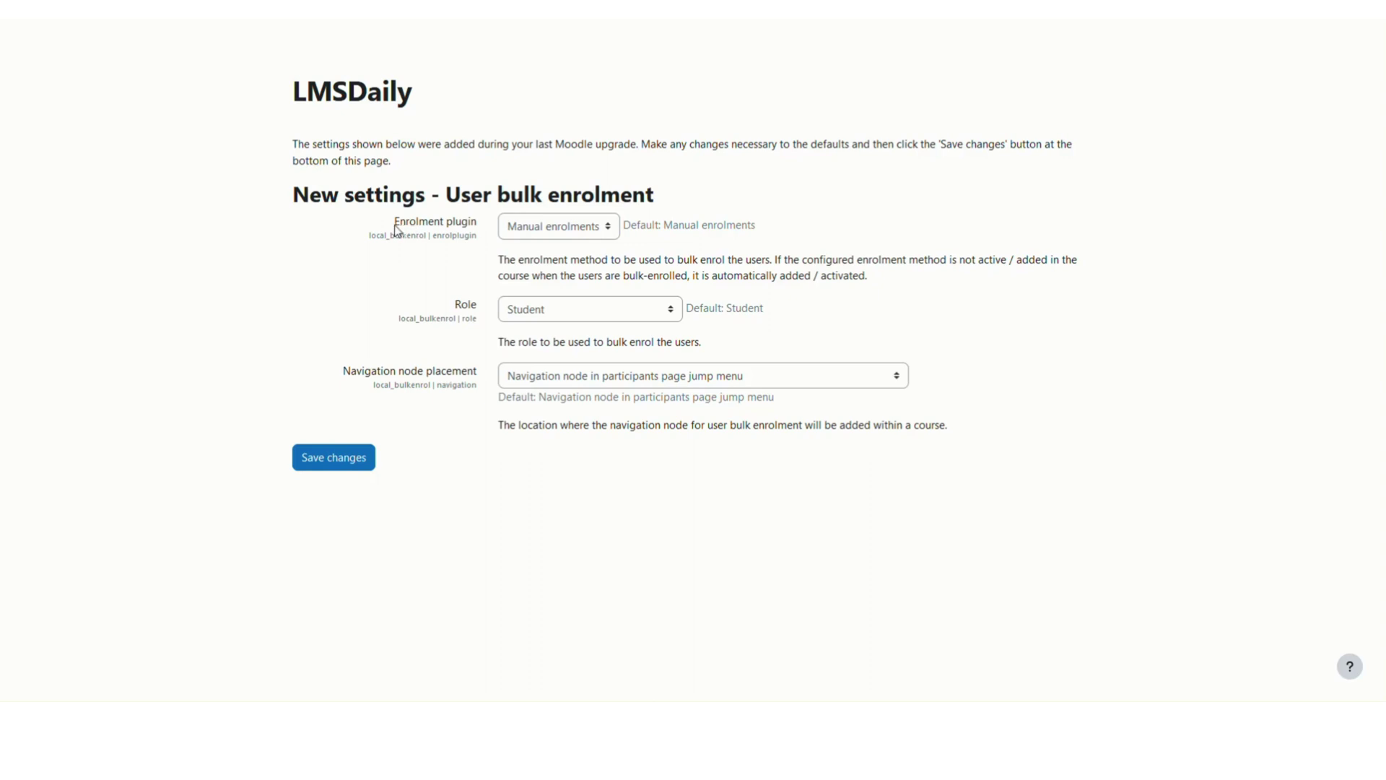
# Step: Leave the User bulk enrolment plugin's enrolment method set to Manual enrolments
pyautogui.click(597, 232)
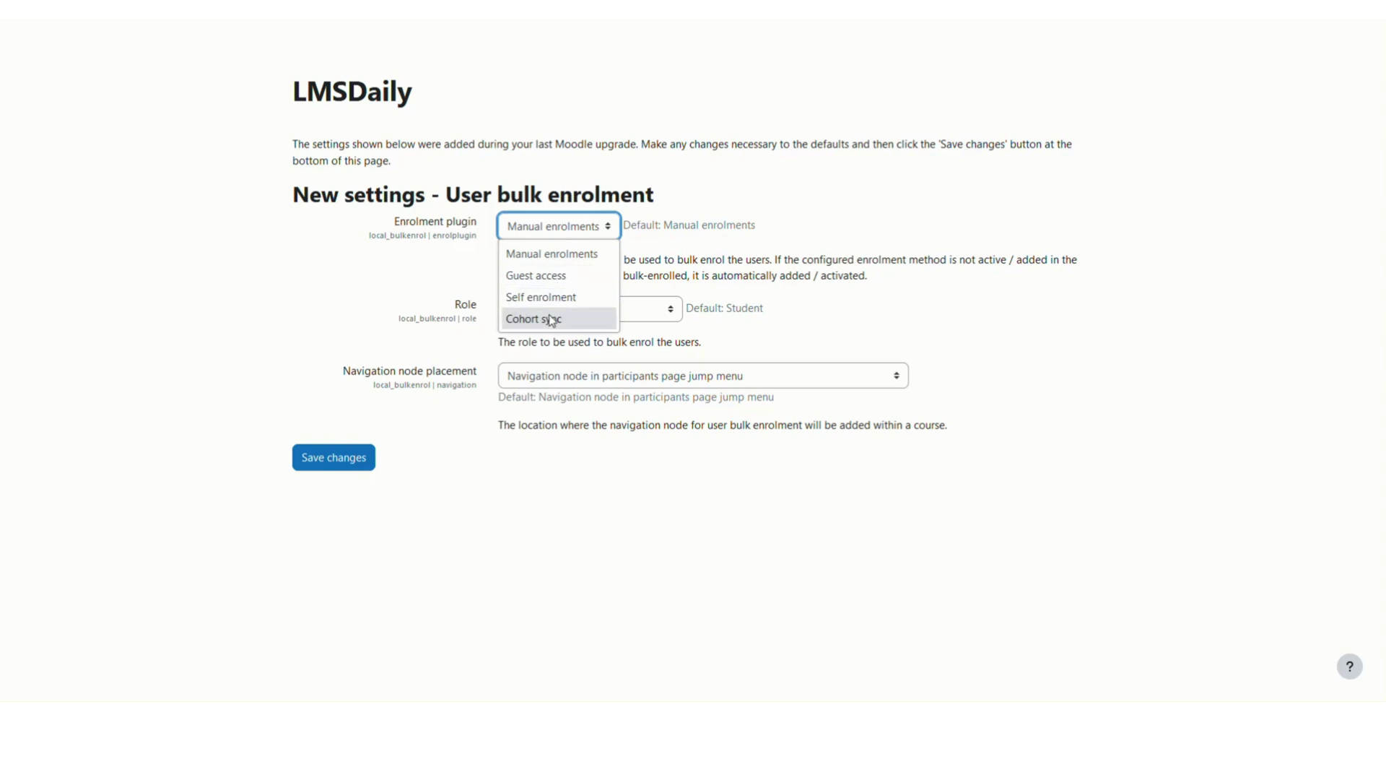
pyautogui.click(546, 260)
pyautogui.click(658, 257)
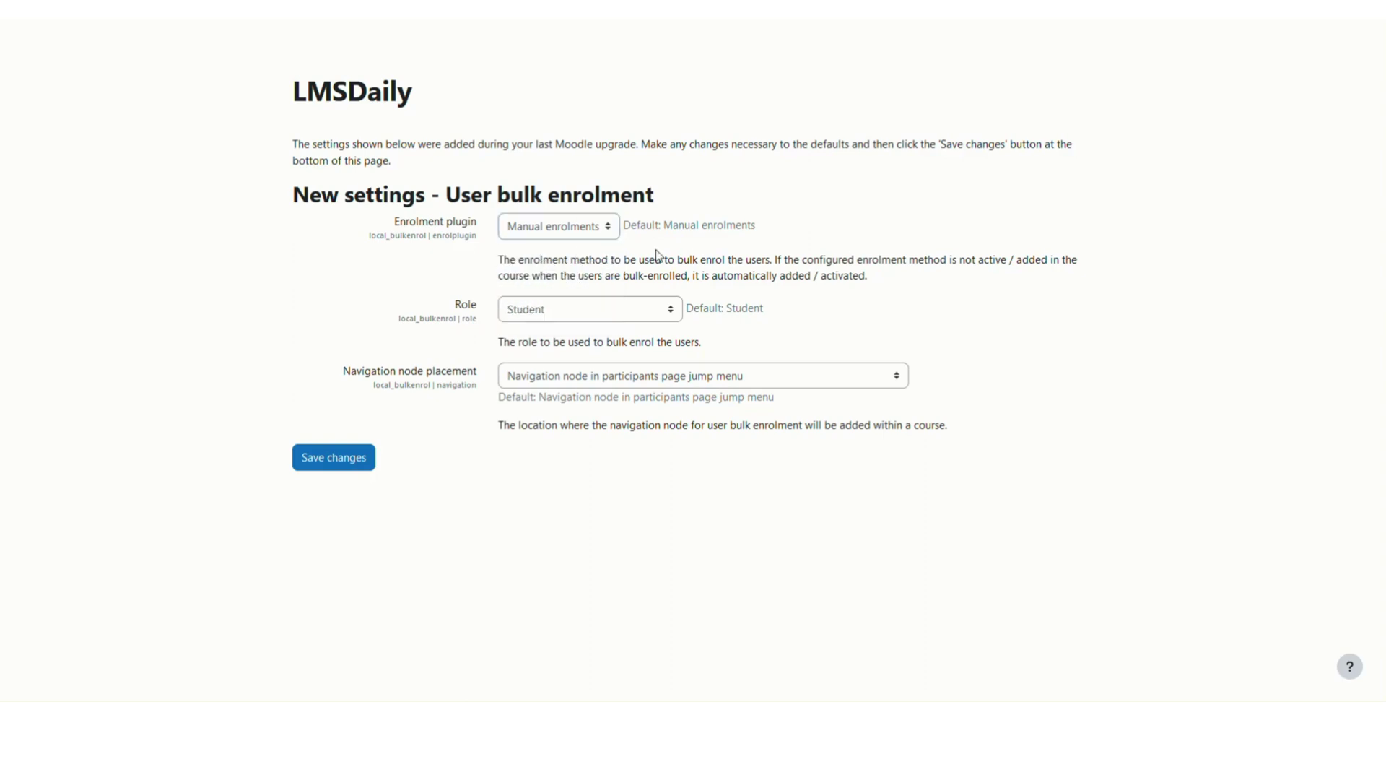
# Step: Keep Role as Student and placement as participants page jump menu, then save changes
pyautogui.click(526, 312)
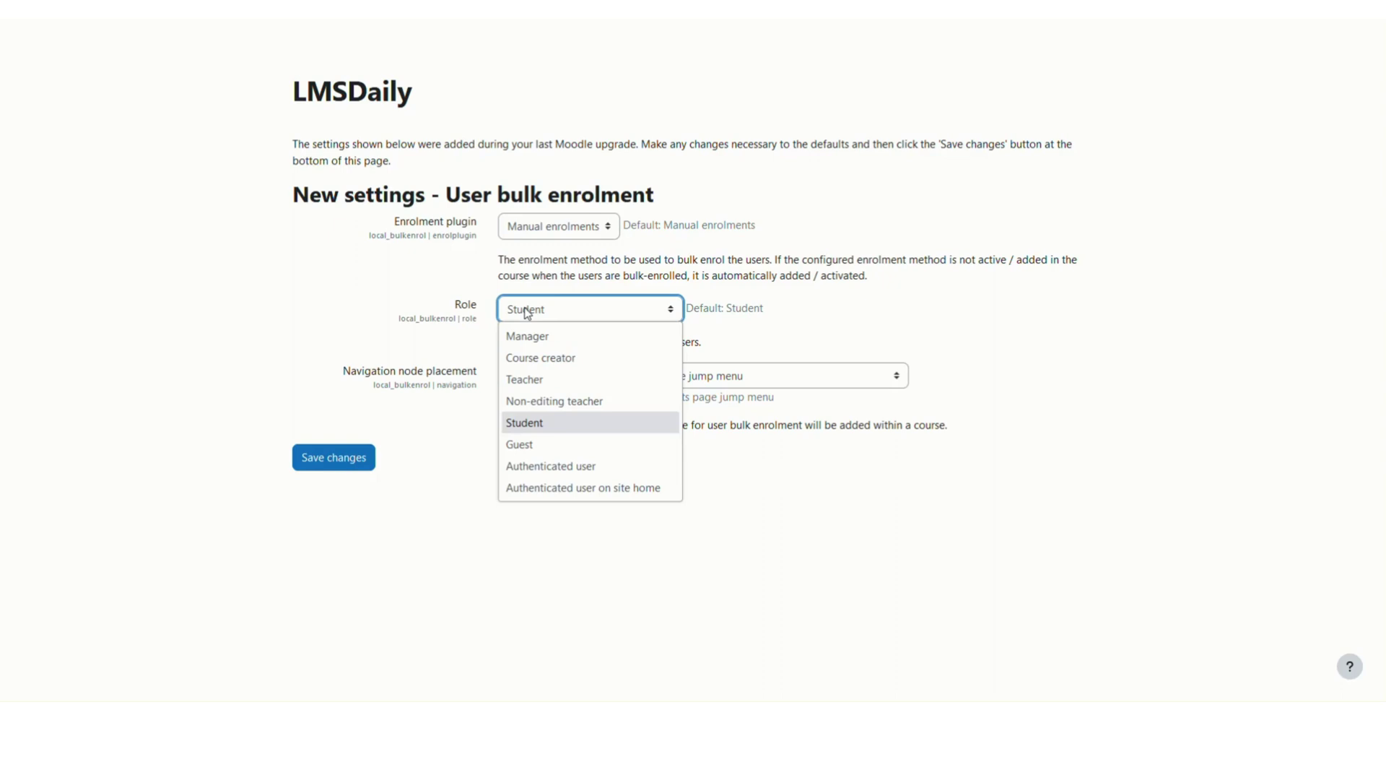
pyautogui.click(530, 424)
pyautogui.click(442, 377)
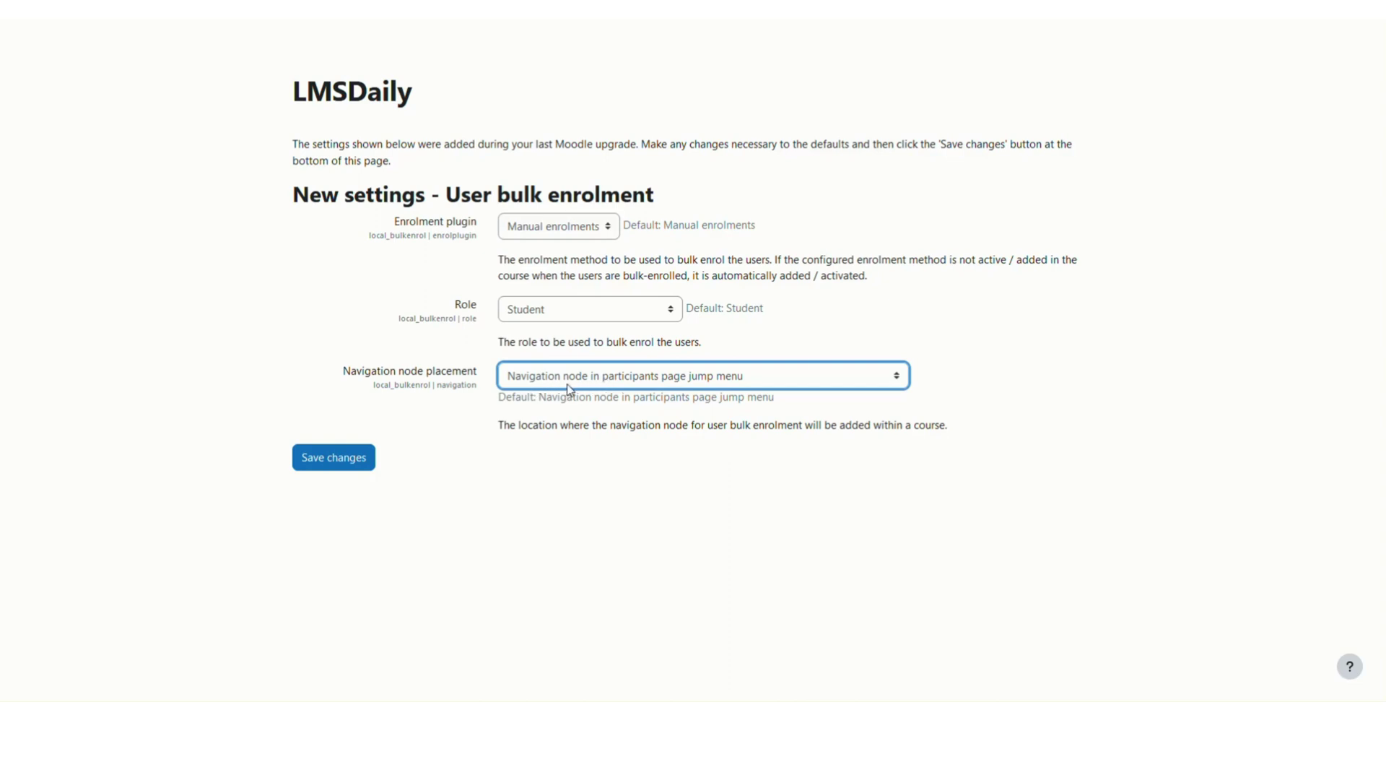
pyautogui.click(681, 382)
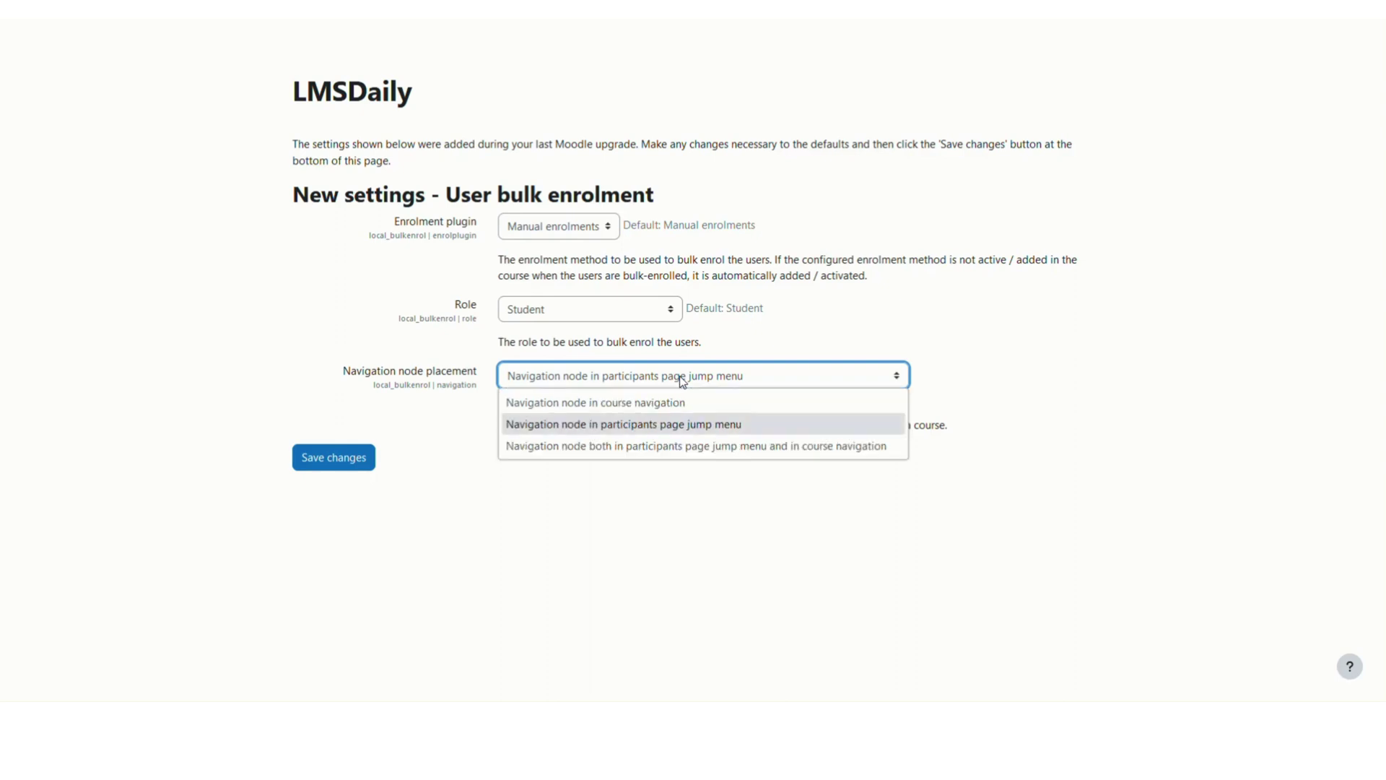
pyautogui.click(656, 424)
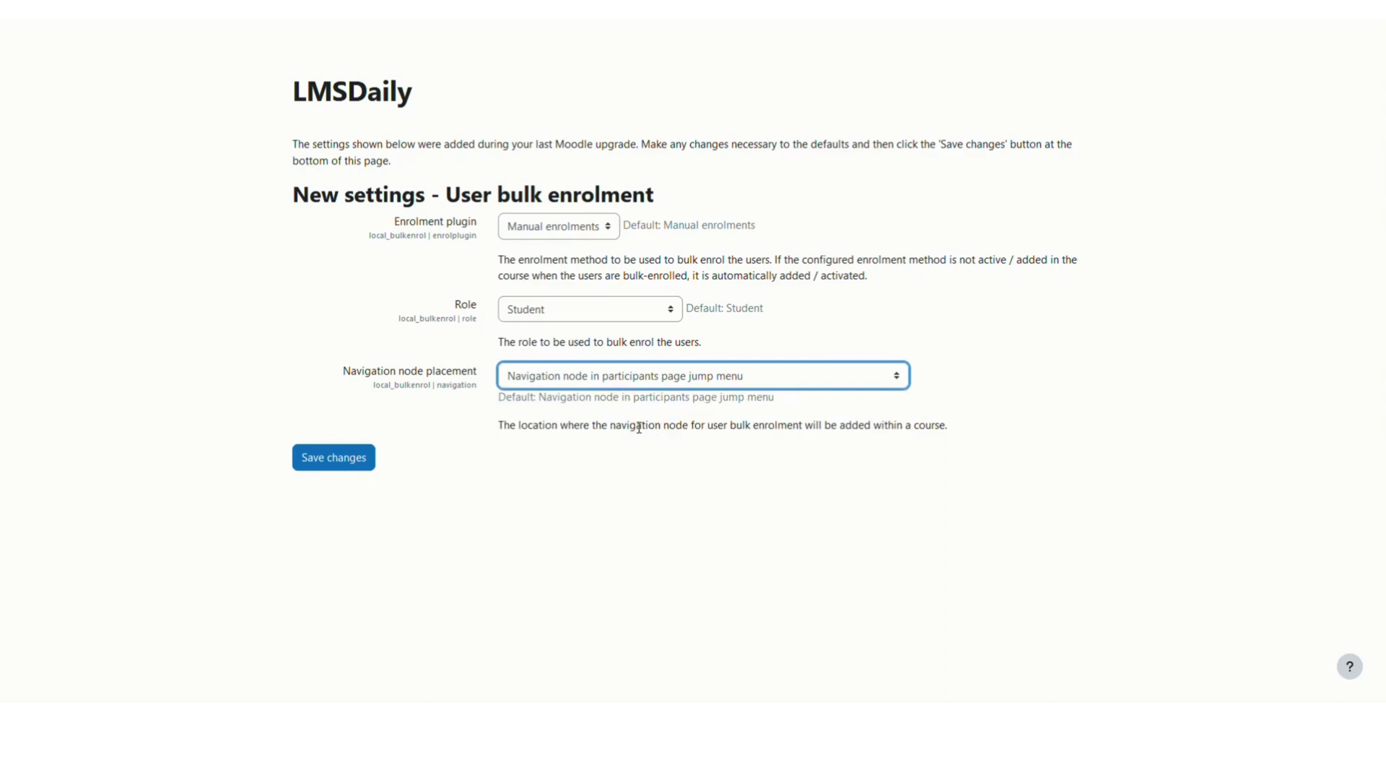
pyautogui.click(354, 465)
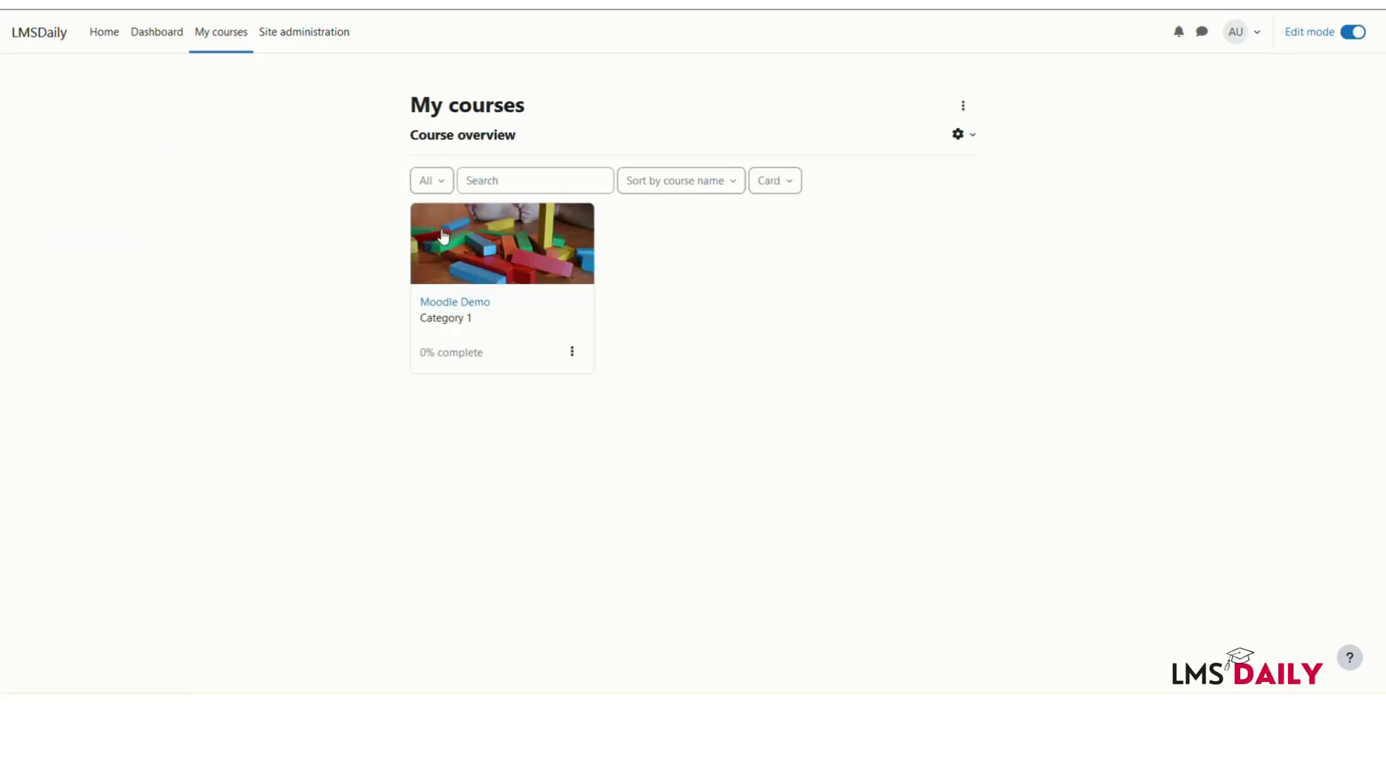
# Step: From Moodle Demo's Participants page, choose User bulk enrolment in the jump menu
pyautogui.click(445, 237)
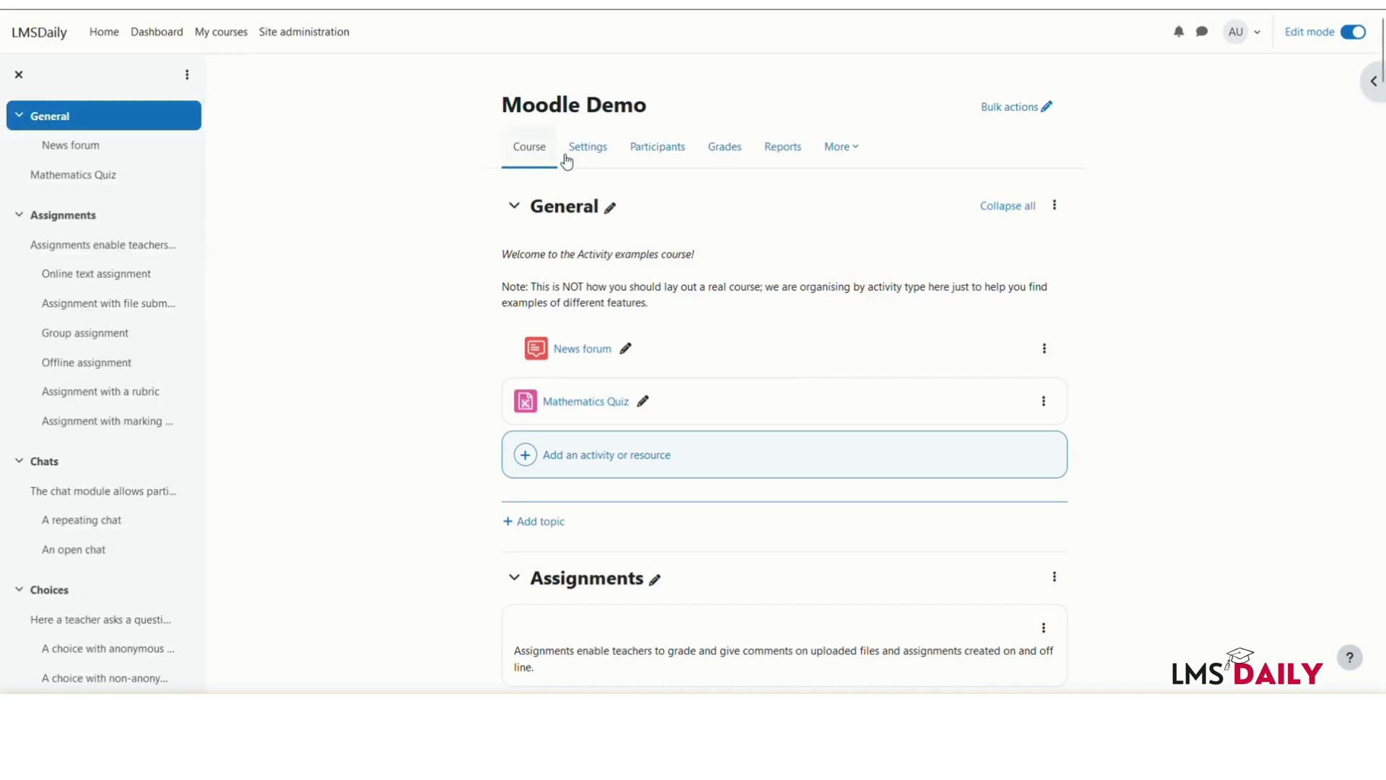
pyautogui.click(656, 153)
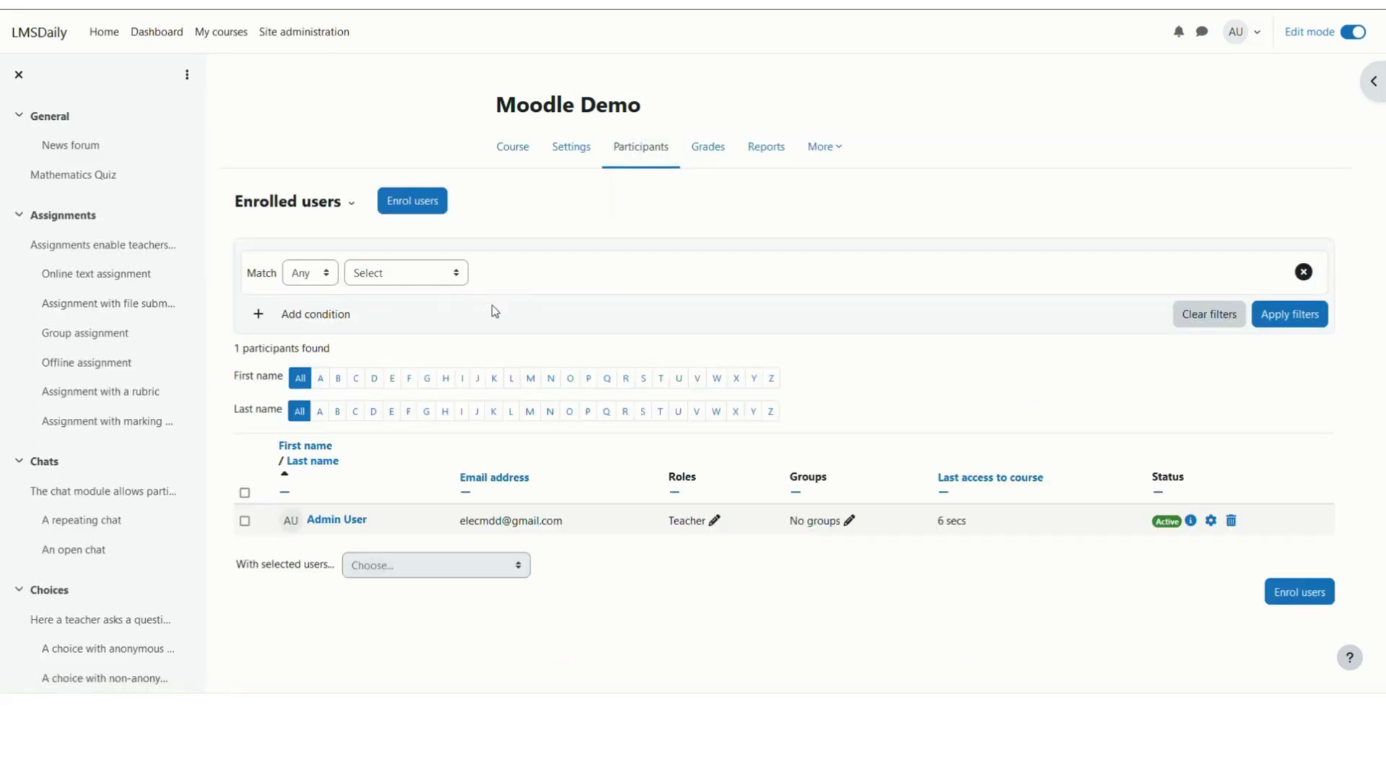
pyautogui.click(294, 206)
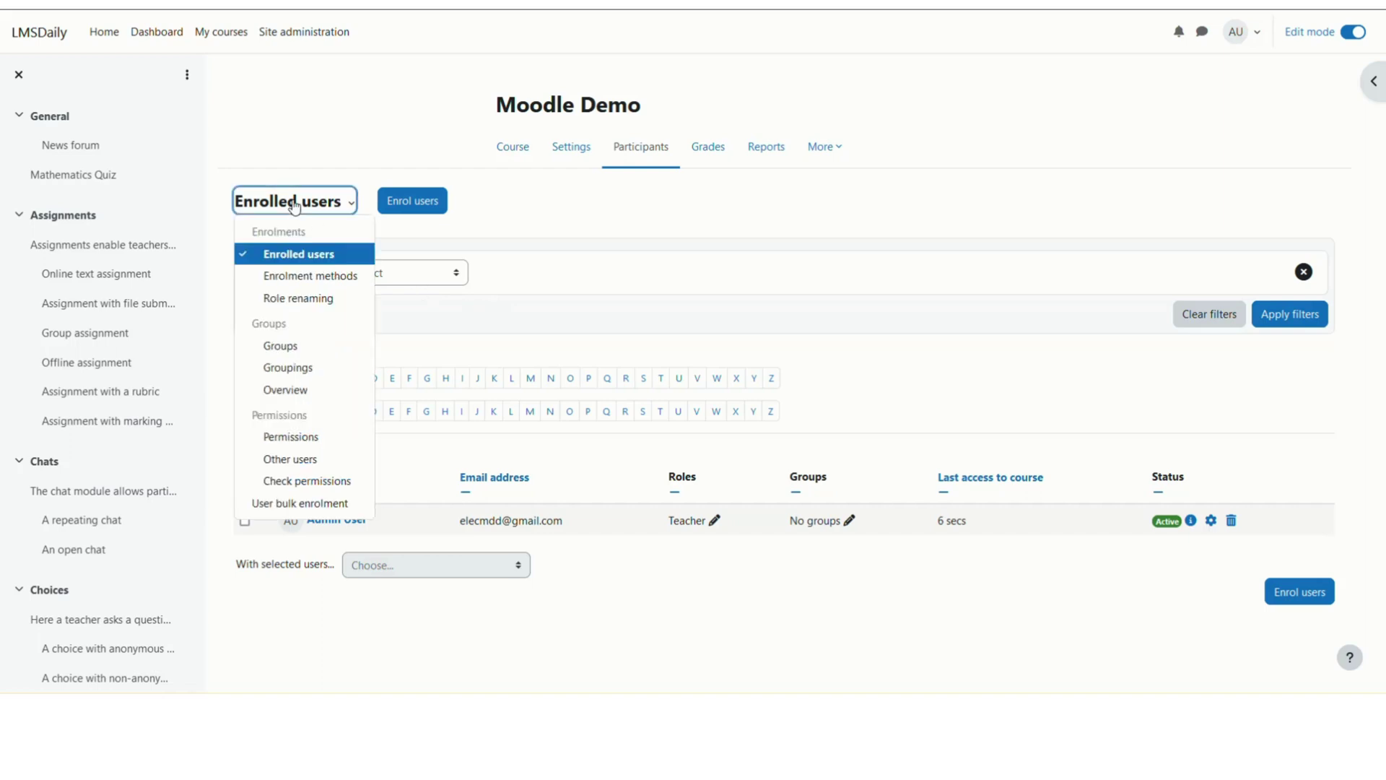
pyautogui.click(302, 505)
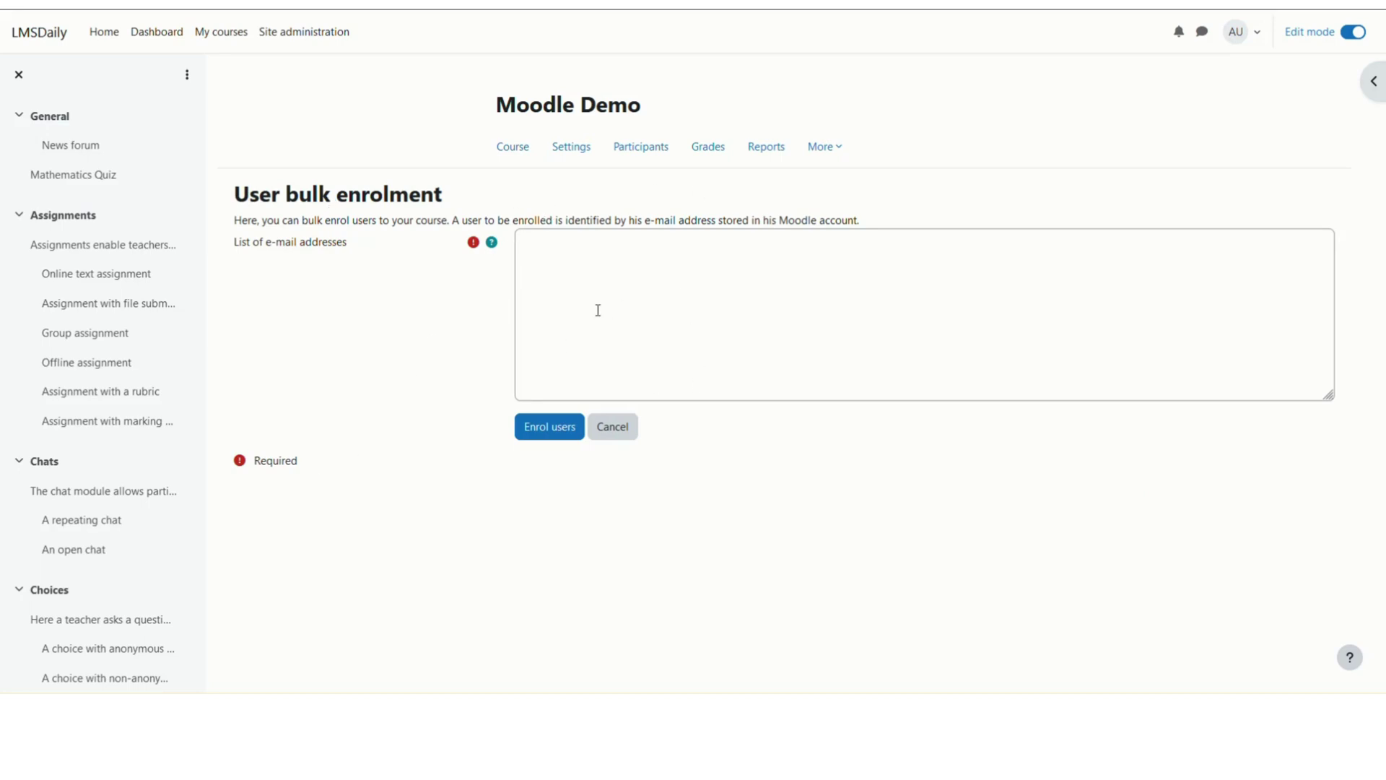
# Step: Enter the two students' e-mail addresses on separate lines, changing 1 to 2 in the second
pyautogui.click(545, 254)
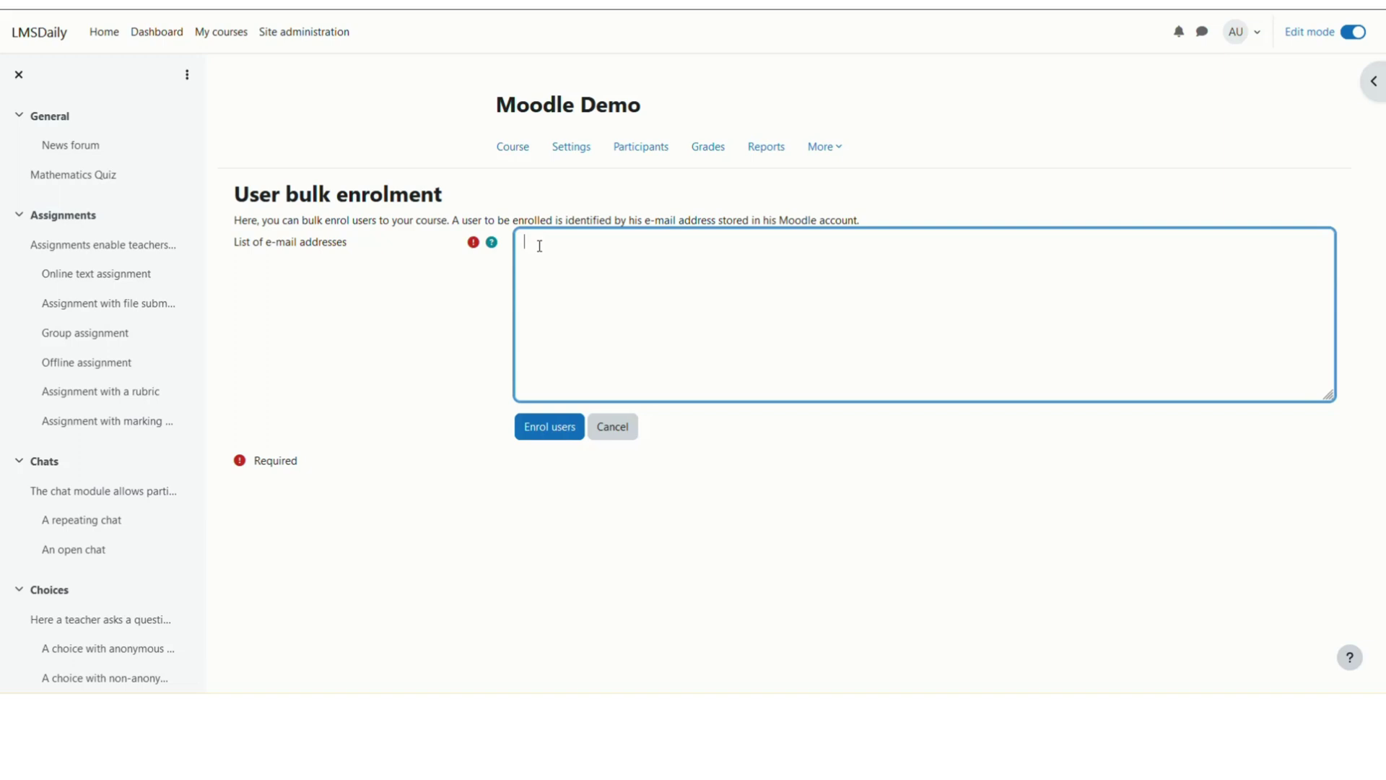
pyautogui.hotkey('ctrl', 'v')
pyautogui.press('Return')
pyautogui.hotkey('ctrl', 'v')
pyautogui.press('Left')
pyautogui.press('Left')
pyautogui.press('Left')
pyautogui.press('Left')
pyautogui.press('Left')
pyautogui.press('Left')
pyautogui.press('Left')
pyautogui.press('Left')
pyautogui.press('Left')
pyautogui.press('Left')
pyautogui.press('BackSpace')
pyautogui.write('2')
pyautogui.click(645, 262)
# Step: Preview the enrolment, then confirm enrolling both students as Student via Manual enrolments
pyautogui.click(542, 430)
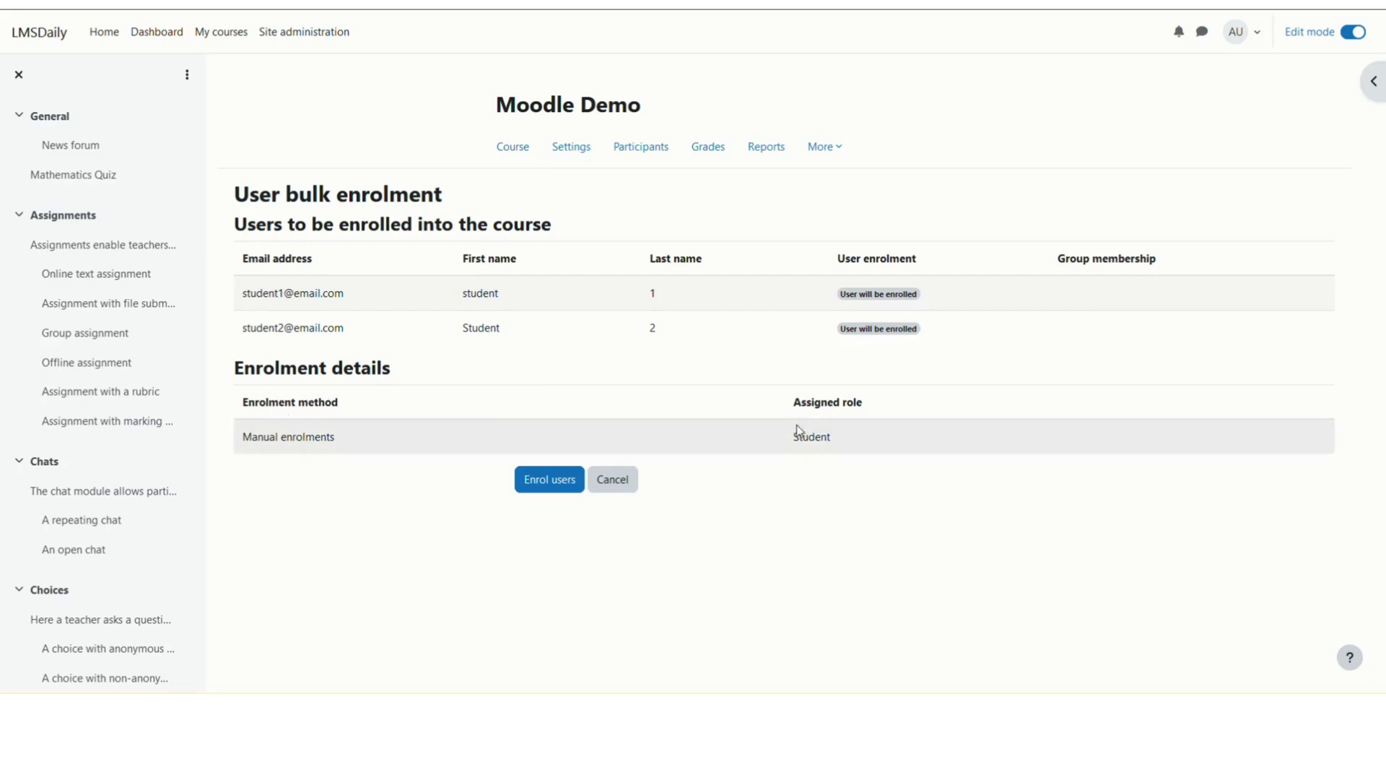
pyautogui.click(534, 495)
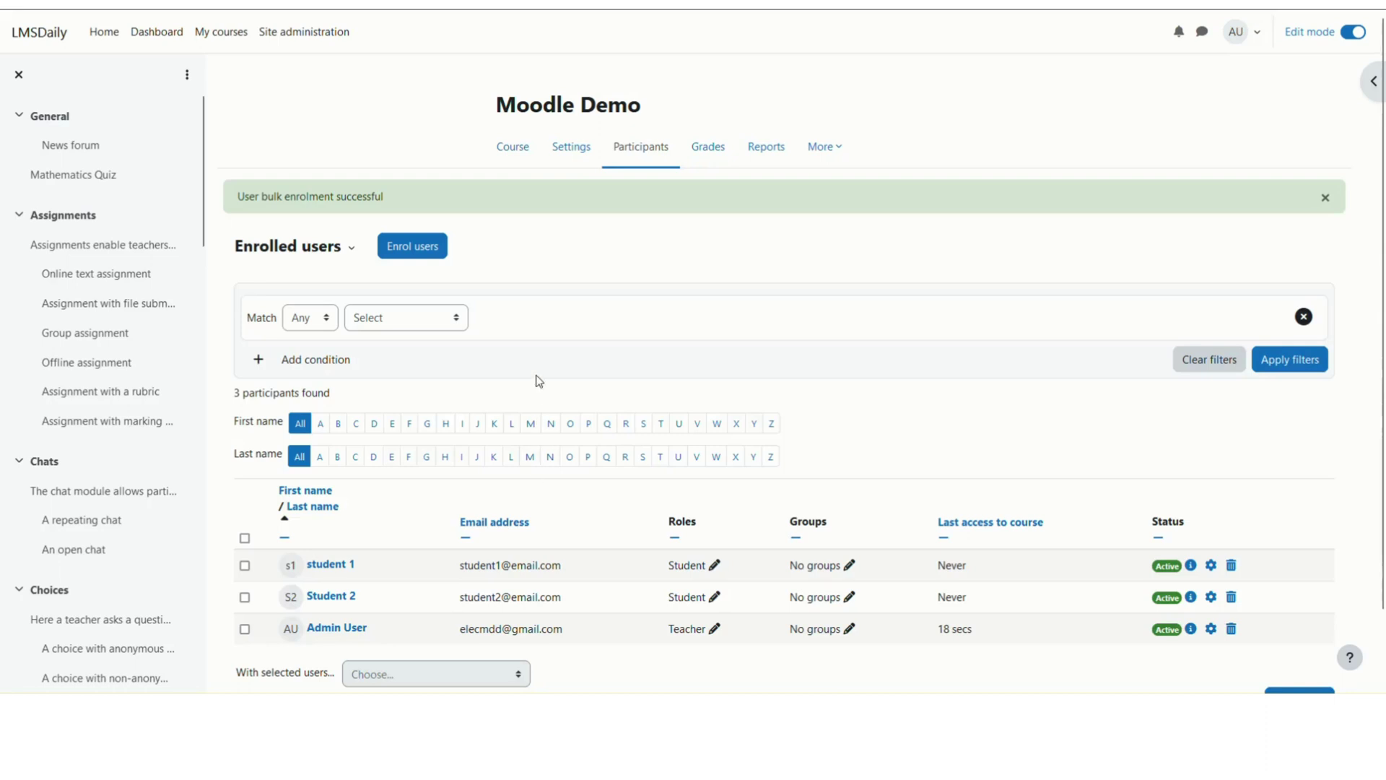
# Step: Scroll the Moodle Demo participants table to check both new Student enrolments
pyautogui.scroll(-1, 520, 390)
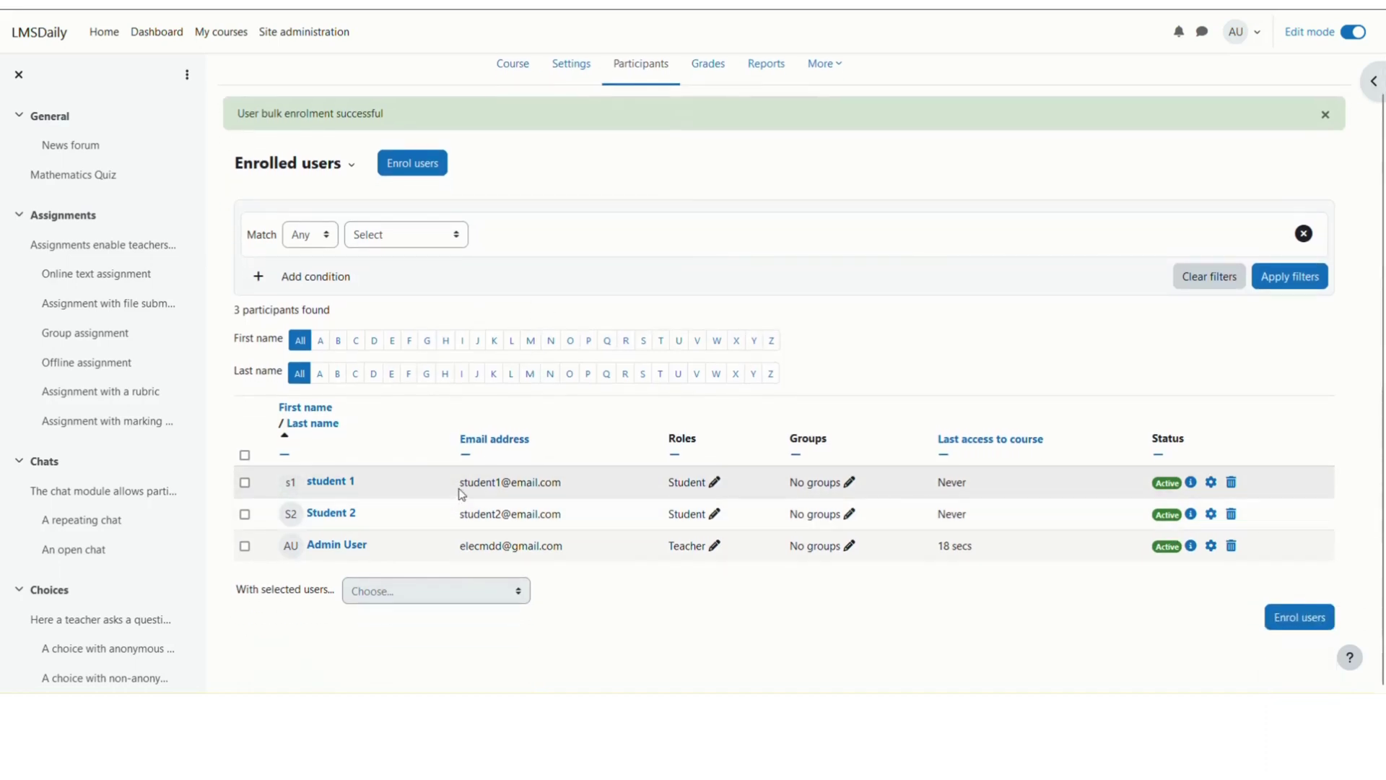